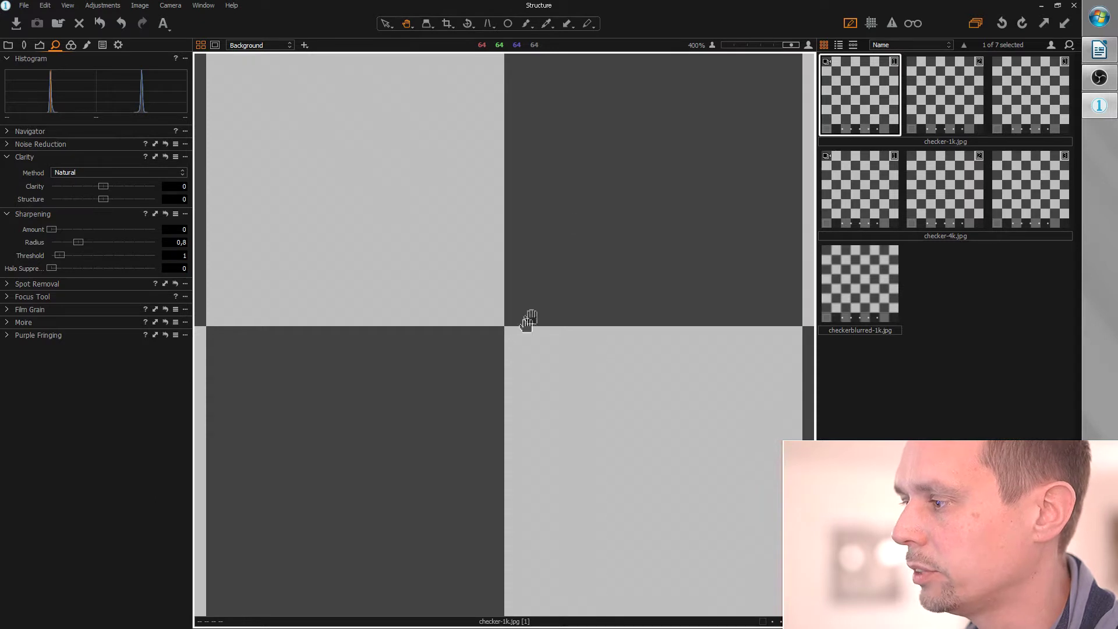
# After checking the blurred and sharp 1k checkerboards, sharpen checker-4k variant 2 at radius 2, amount 100.
pyautogui.click(857, 277)
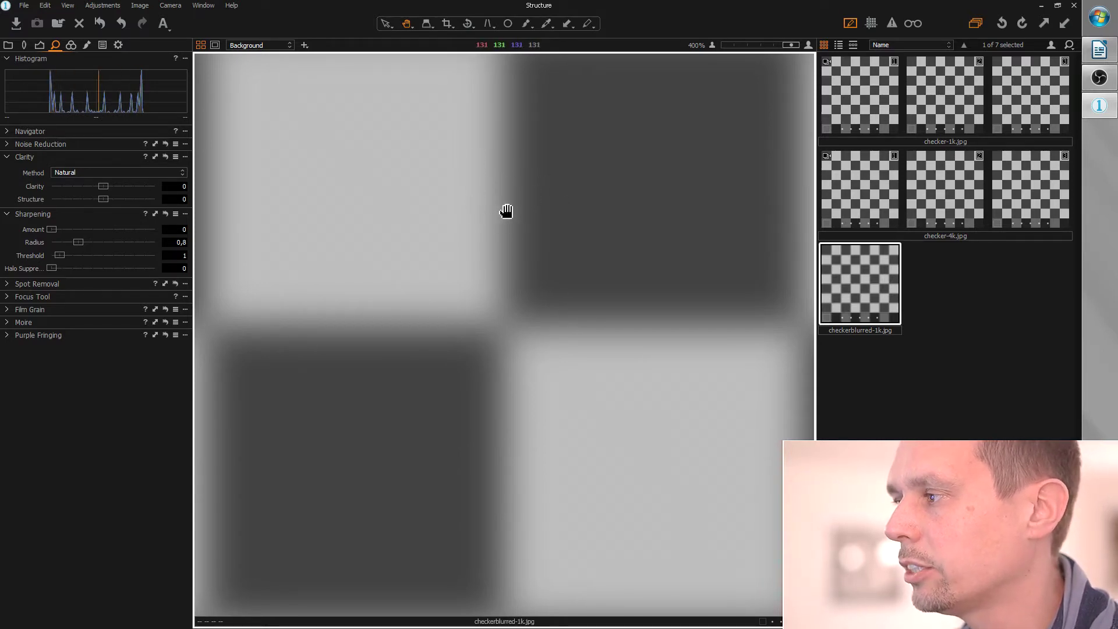
pyautogui.click(856, 97)
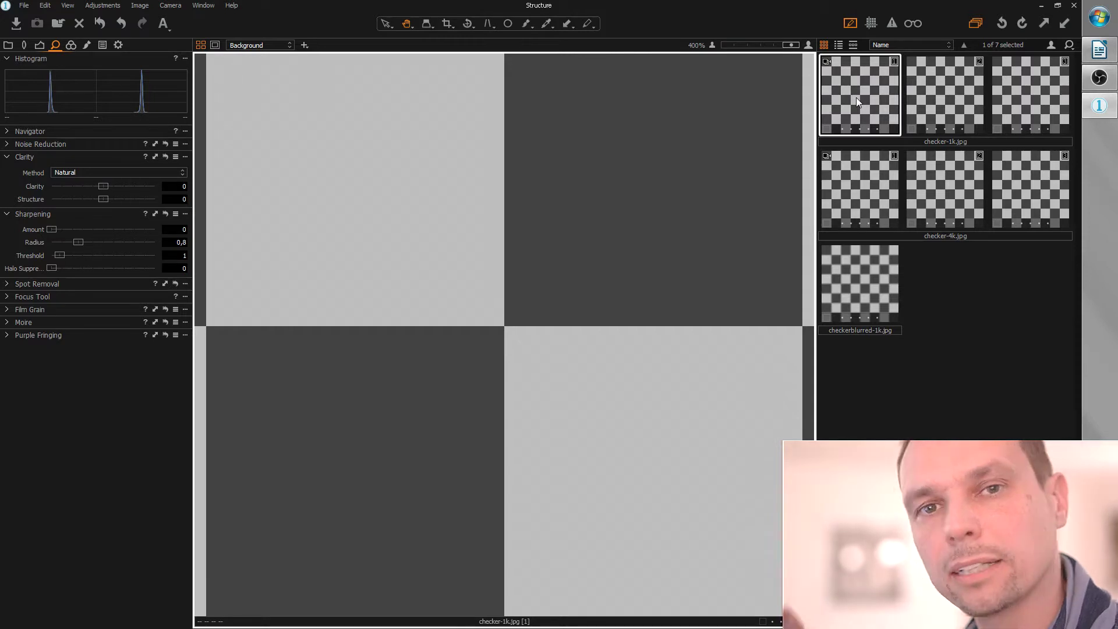
pyautogui.click(943, 180)
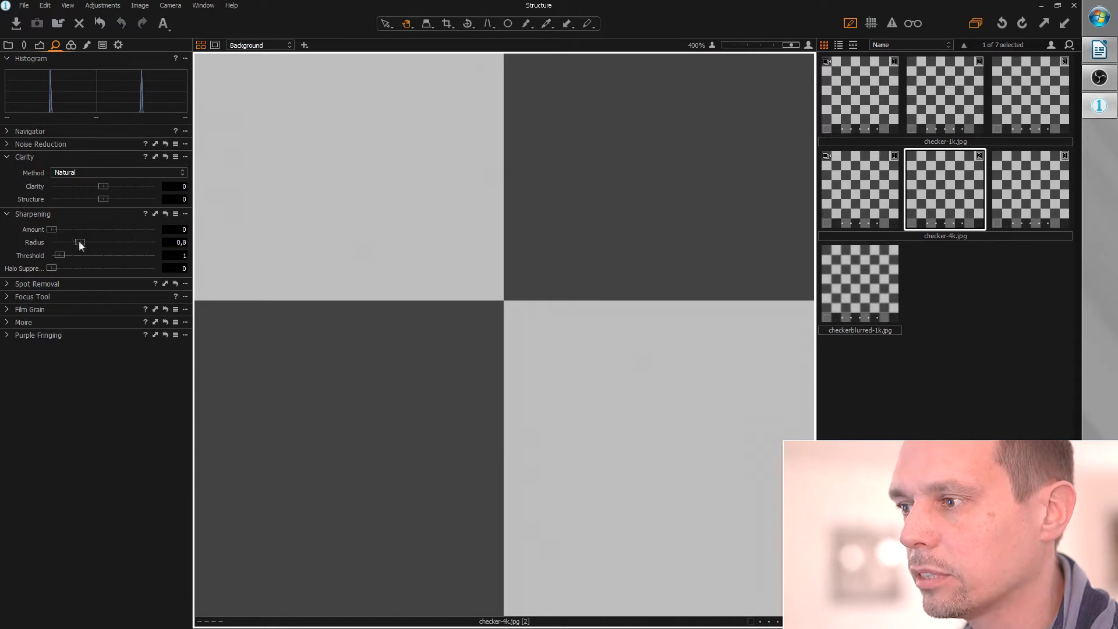
pyautogui.moveTo(77, 242); pyautogui.dragTo(110, 245)
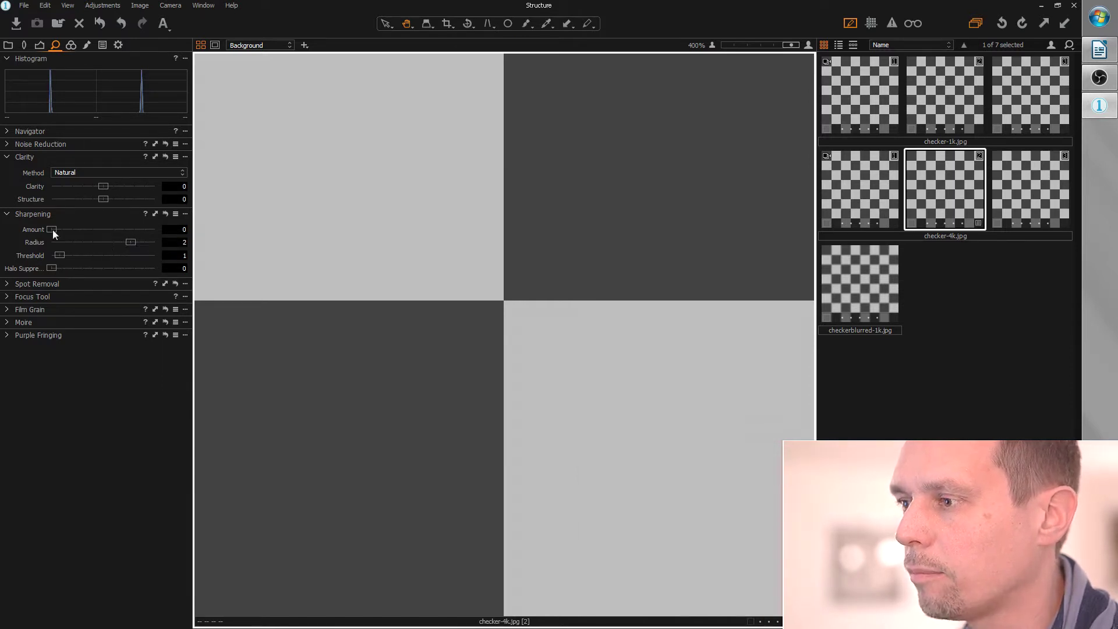
pyautogui.moveTo(53, 230); pyautogui.dragTo(80, 233)
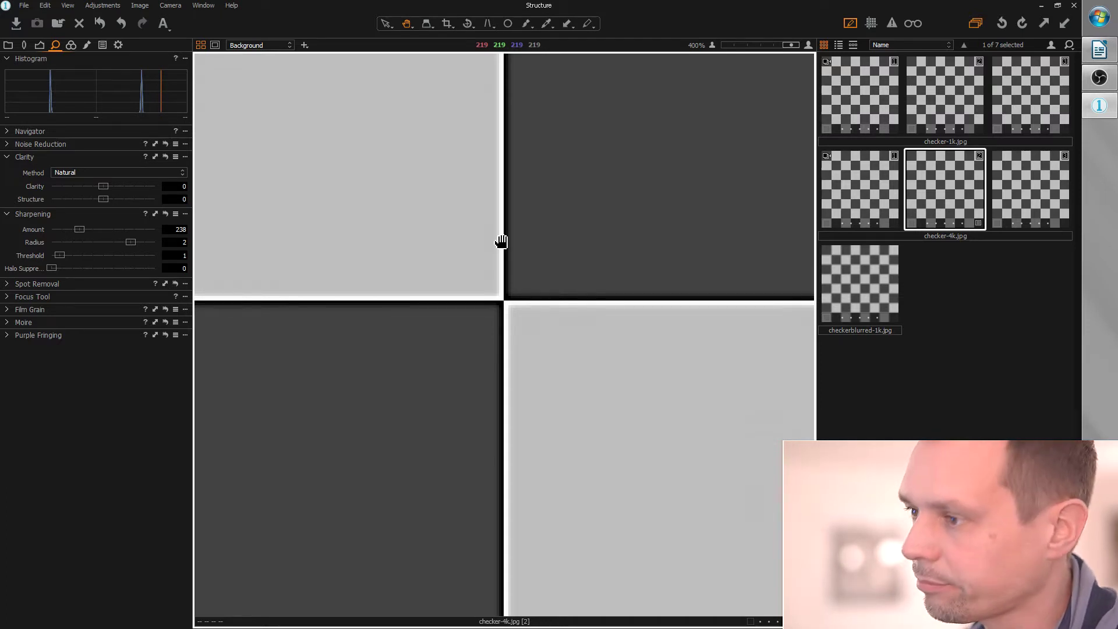
pyautogui.write('100')
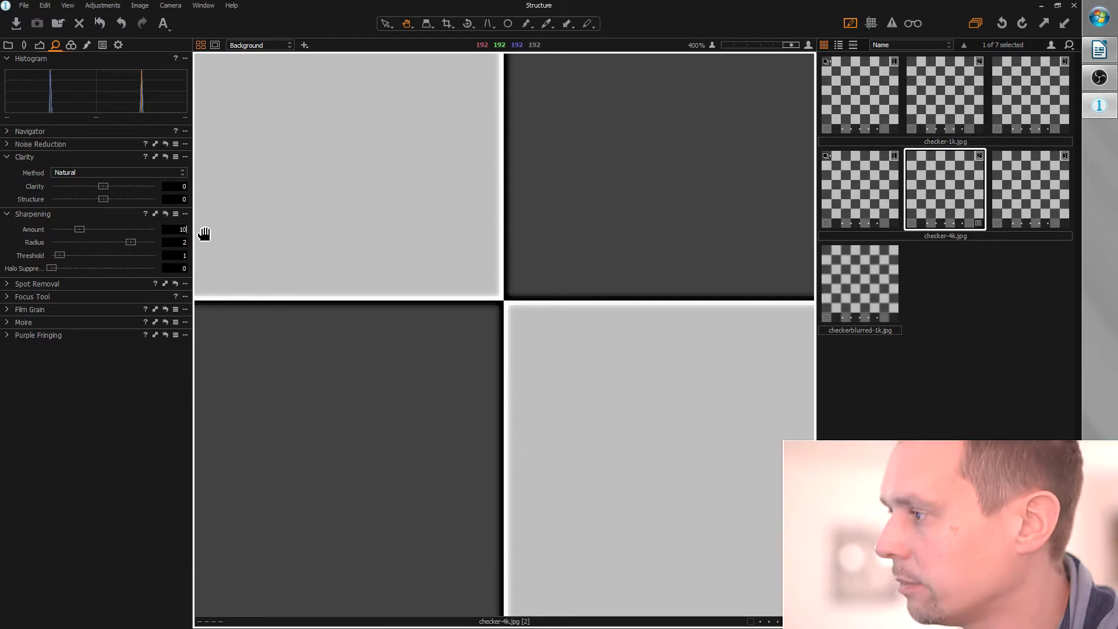
pyautogui.press('Return')
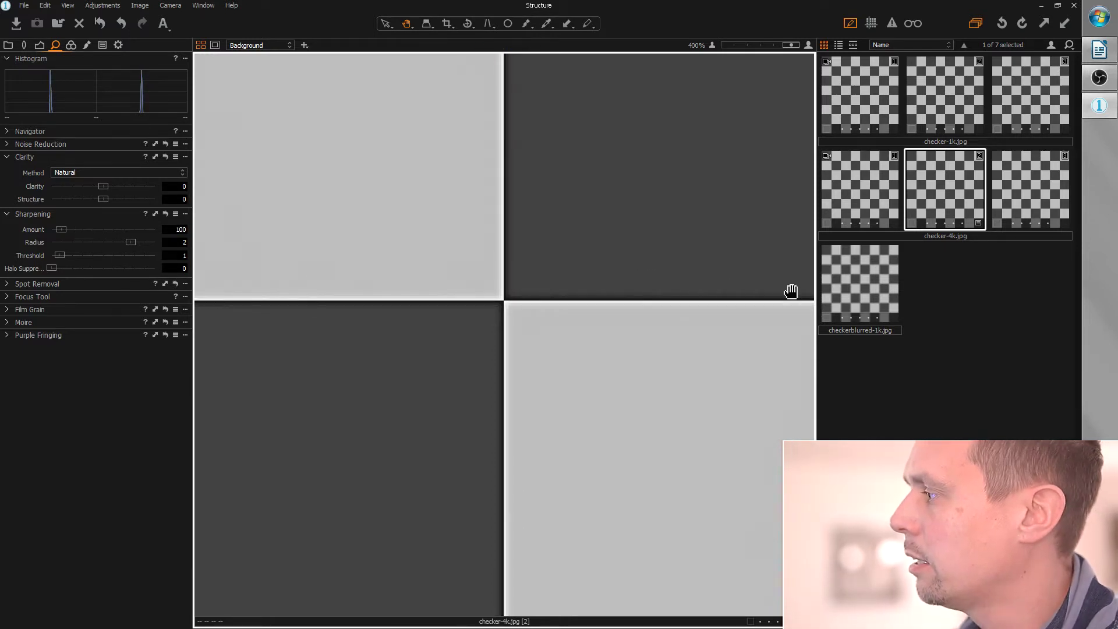
pyautogui.click(1020, 191)
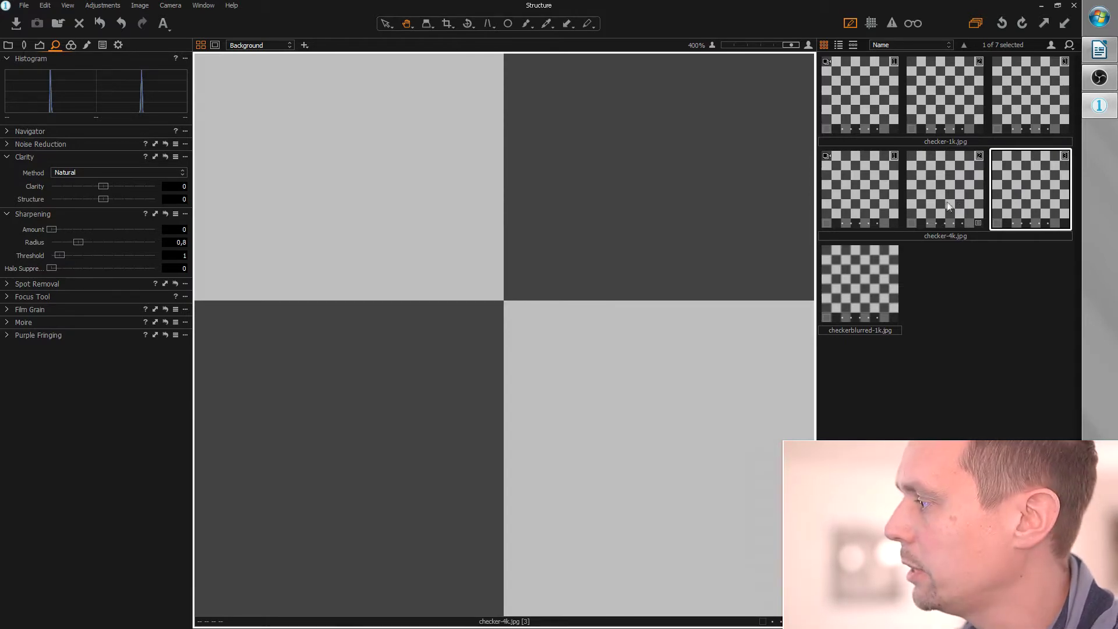
# Set Clarity Structure to 50 on checker-4k variant 3, with no sharpening.
pyautogui.click(948, 201)
pyautogui.click(1013, 188)
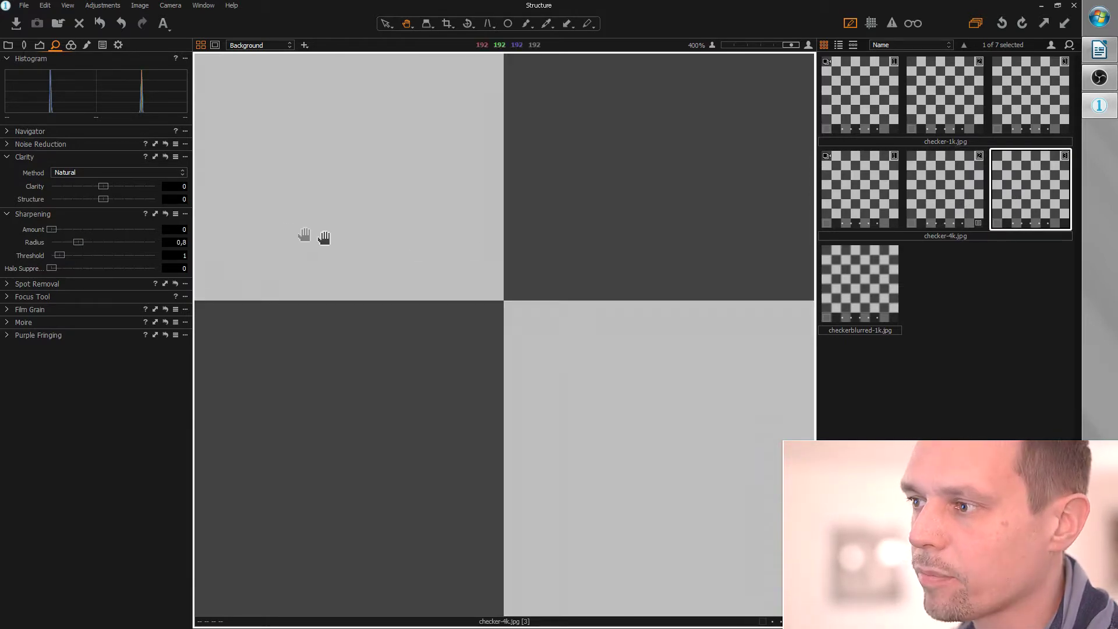
pyautogui.moveTo(103, 200); pyautogui.dragTo(129, 198)
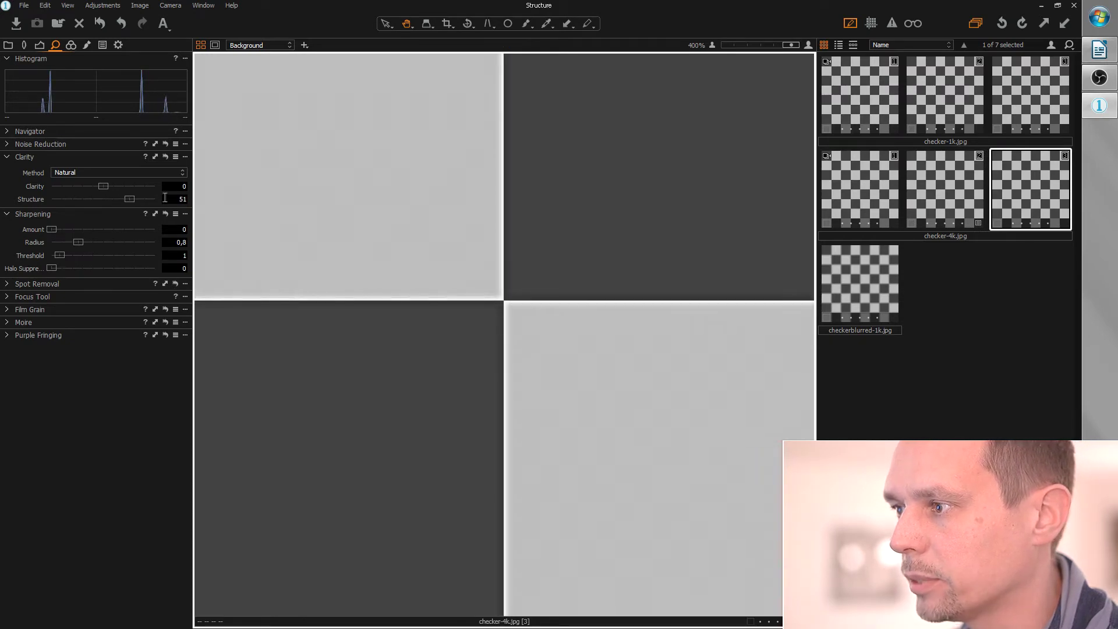
pyautogui.write('50')
pyautogui.press('Return')
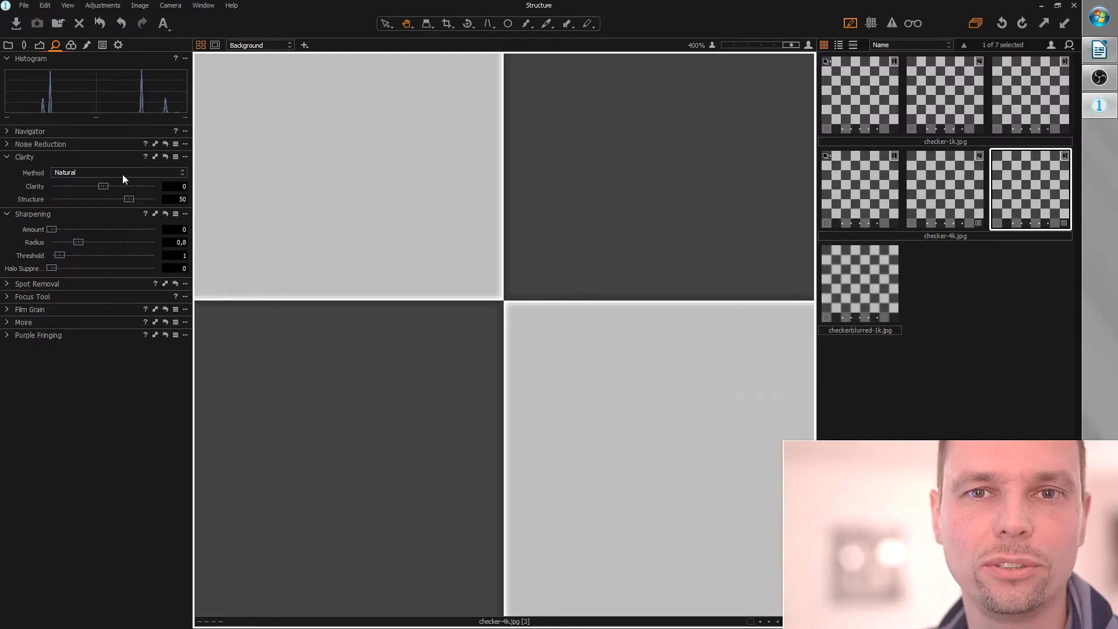
pyautogui.click(147, 174)
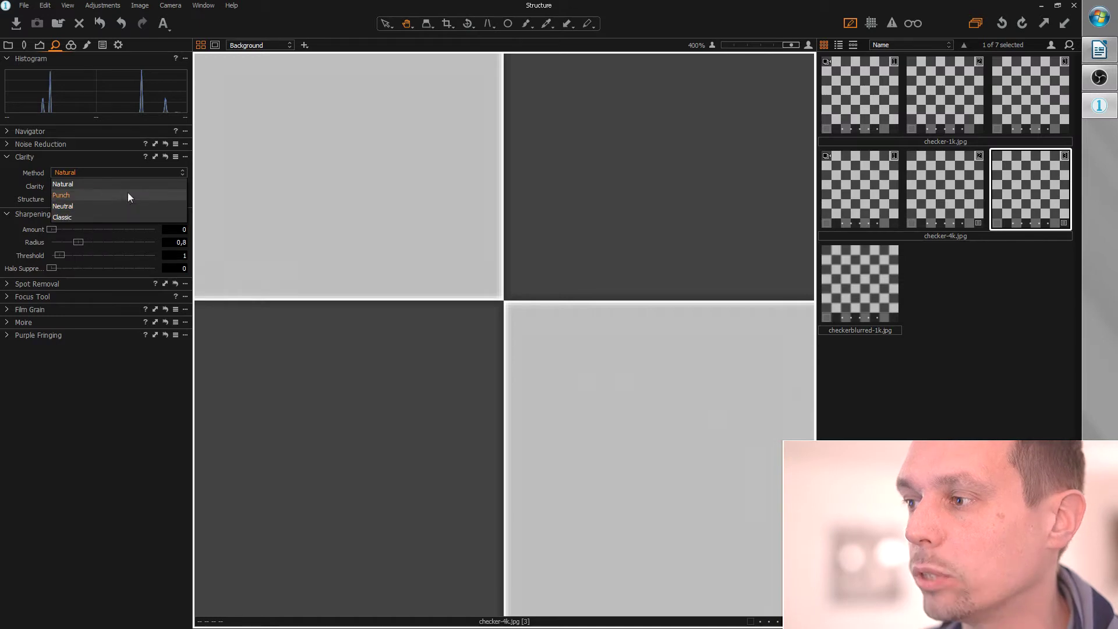
pyautogui.click(7, 173)
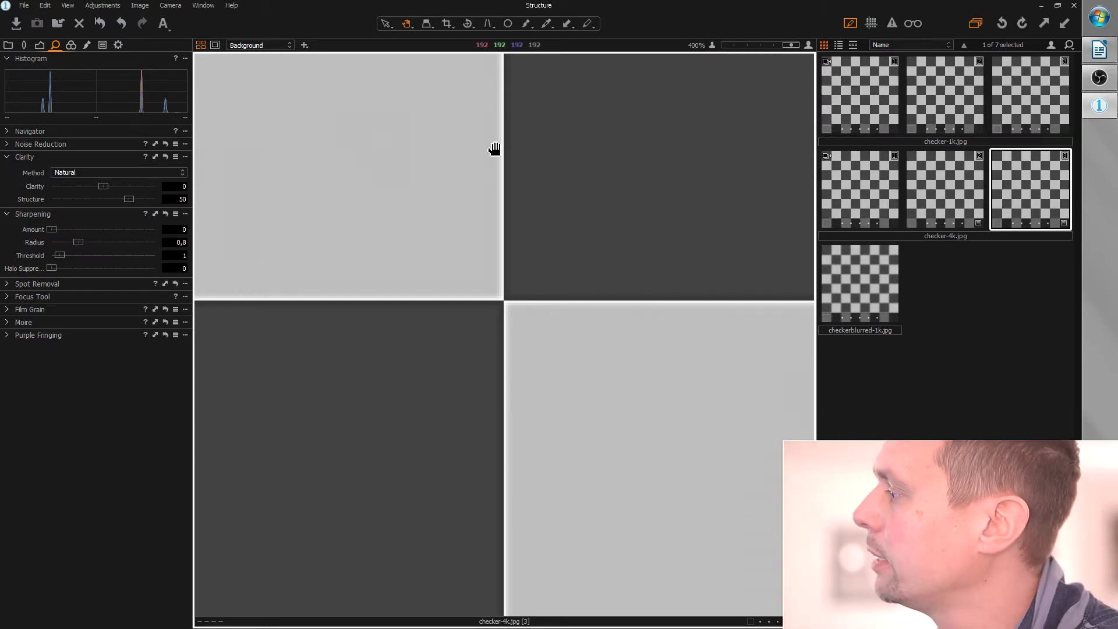
pyautogui.click(940, 182)
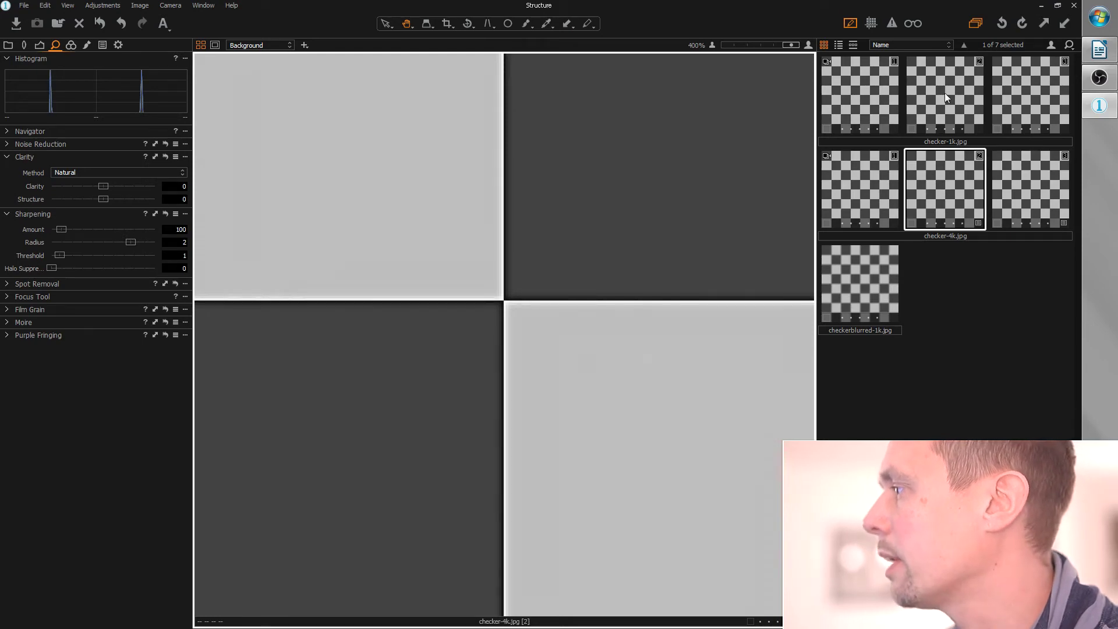
# Copy the sharpening from checker-4k variant 2 and apply it to checker-1k variant 2.
pyautogui.rightClick(943, 187)
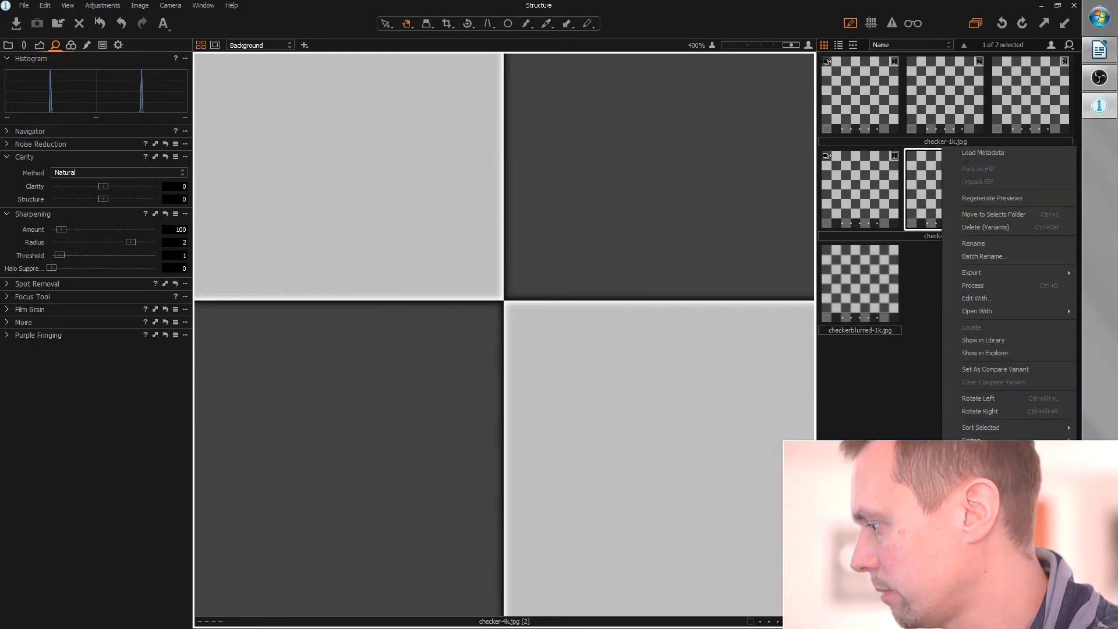
pyautogui.click(362, 167)
pyautogui.click(102, 45)
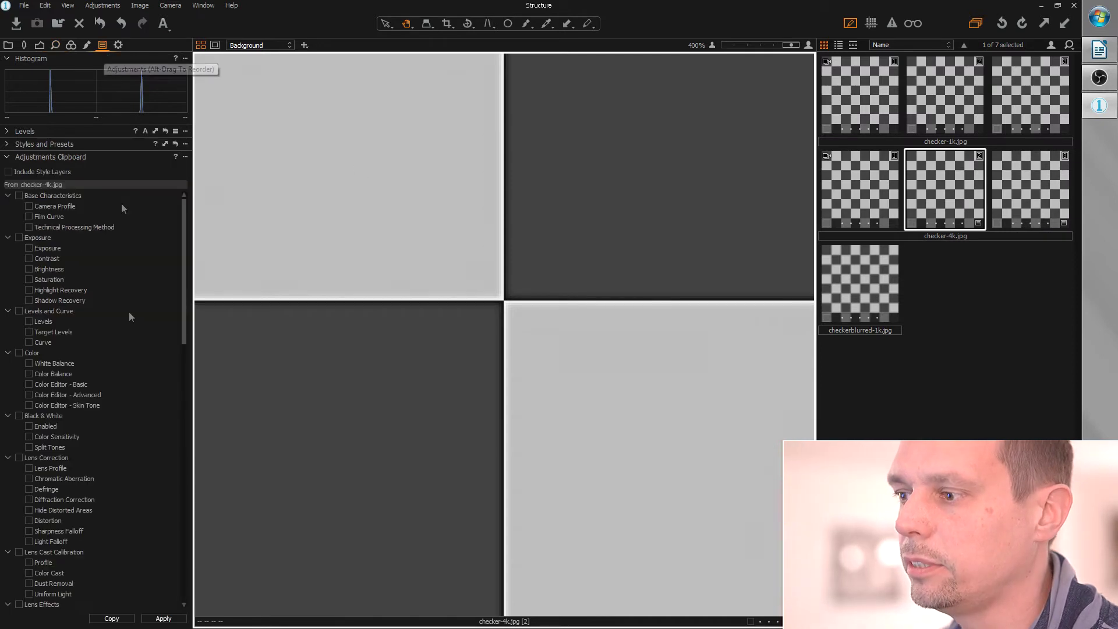
pyautogui.click(956, 100)
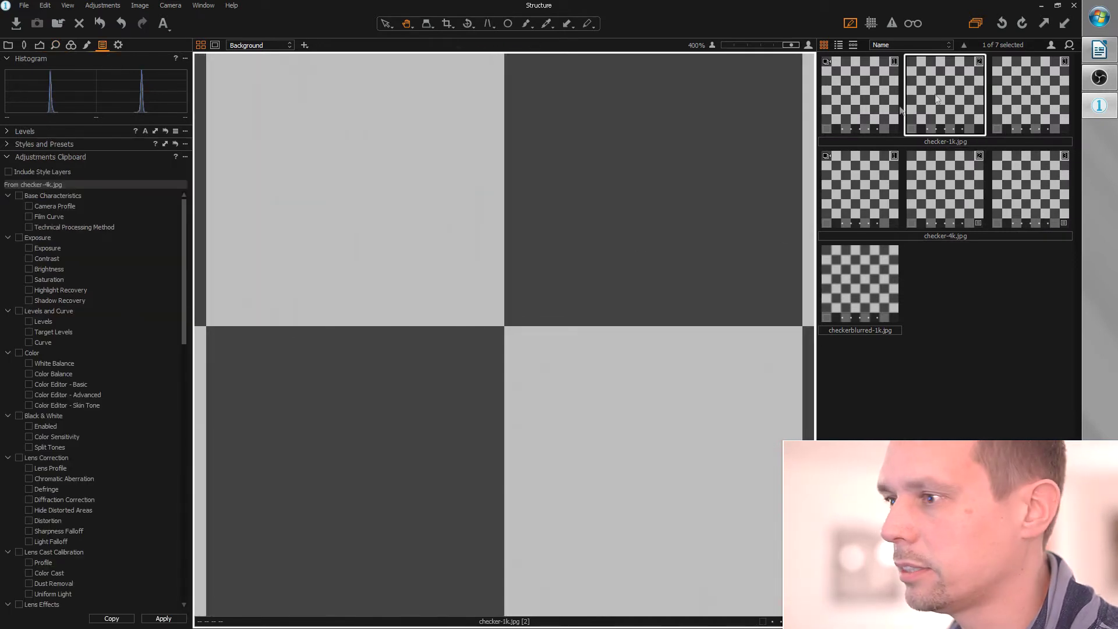
pyautogui.click(164, 620)
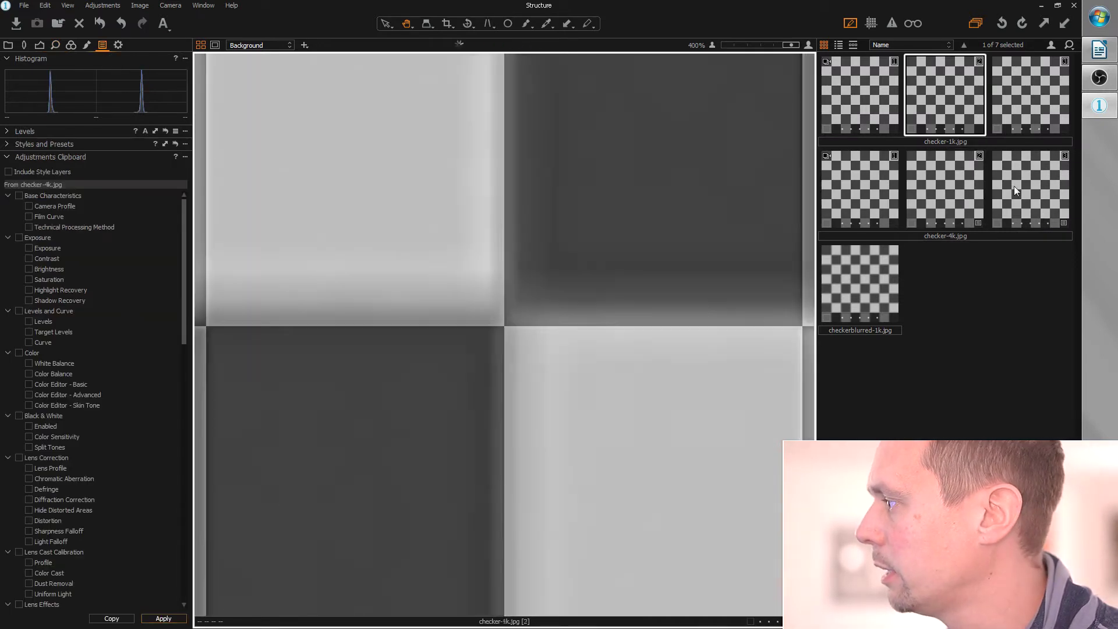
# Apply checker-4k variant 3's Structure setting to checker-1k variant 3, then view the sharpened variants.
pyautogui.click(1015, 186)
pyautogui.rightClick(1016, 186)
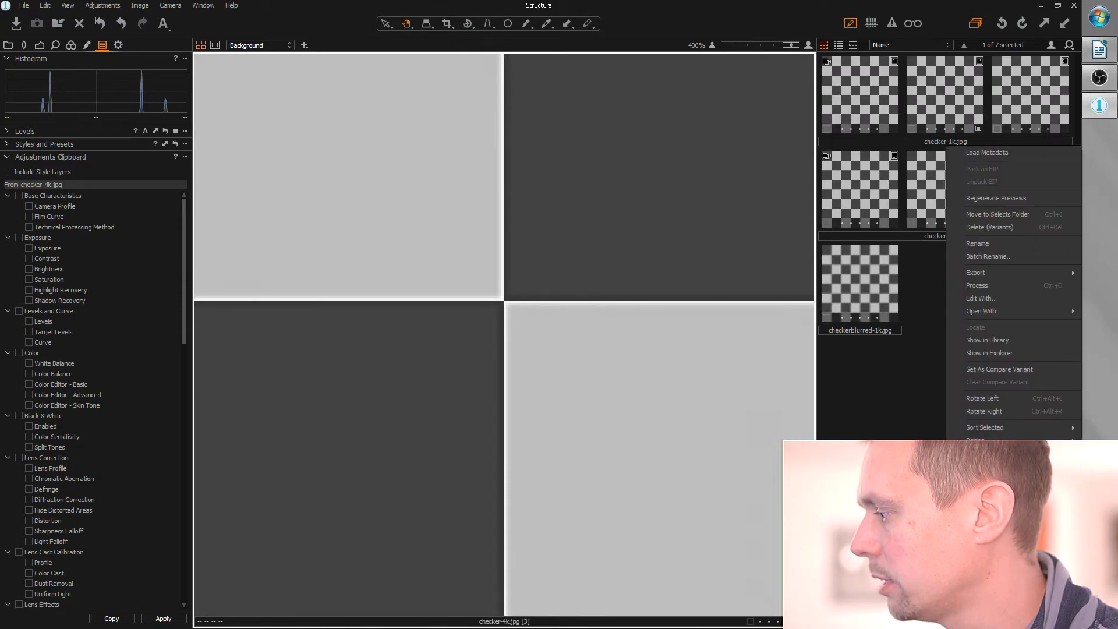
pyautogui.press('Escape')
pyautogui.click(1032, 75)
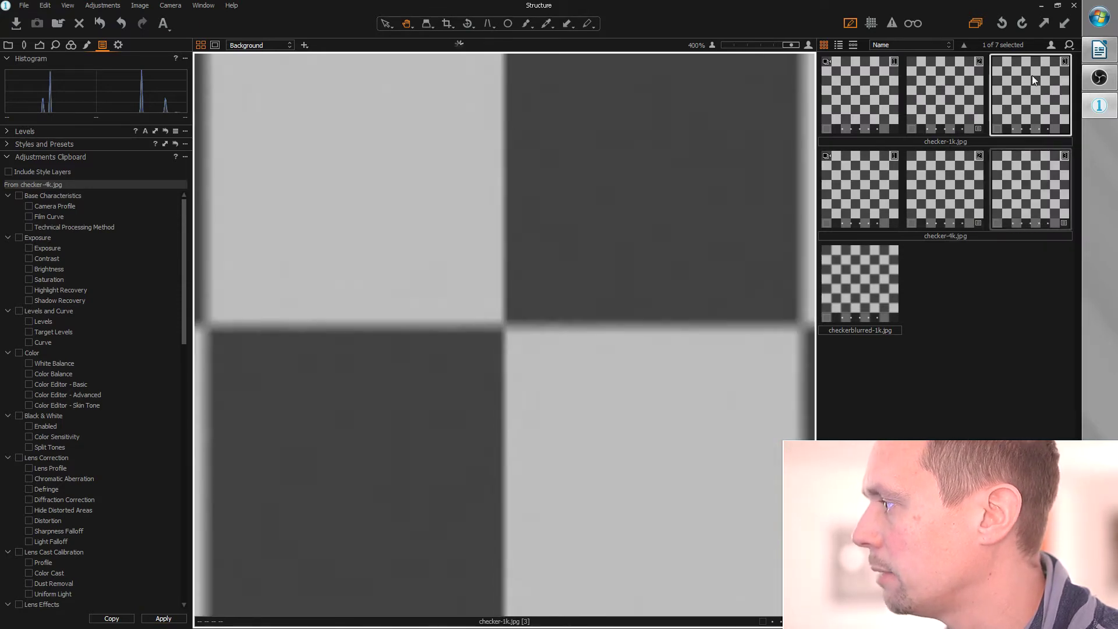
pyautogui.click(172, 620)
pyautogui.click(950, 188)
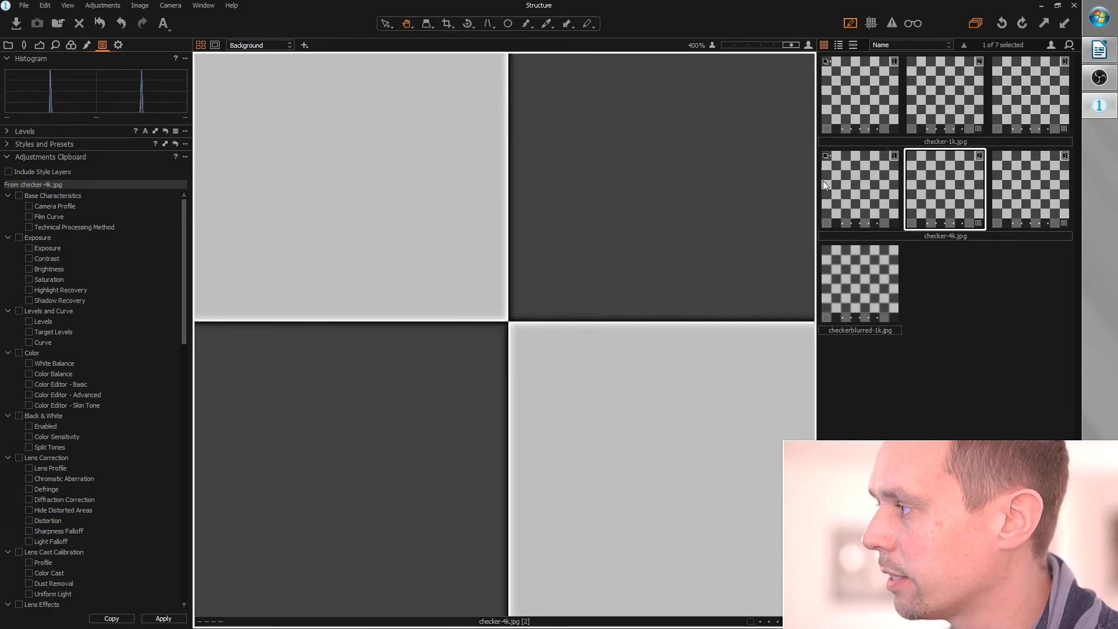
pyautogui.click(938, 102)
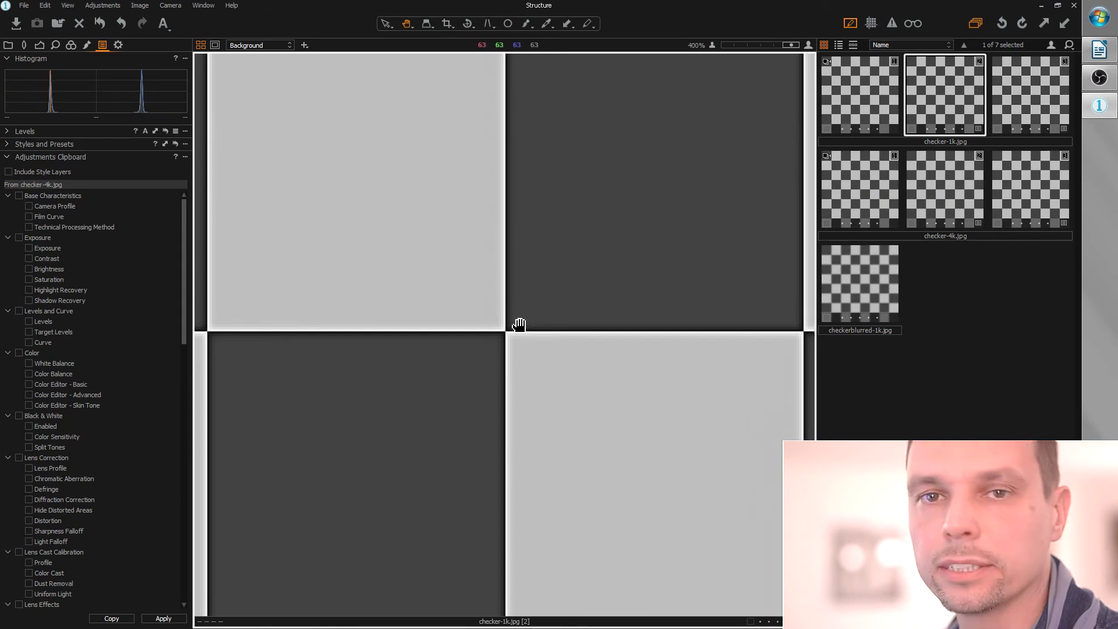
# Compare the sharpened and structure-adjusted 4k and 1k variants, finishing on checker-1k variant 3.
pyautogui.click(953, 186)
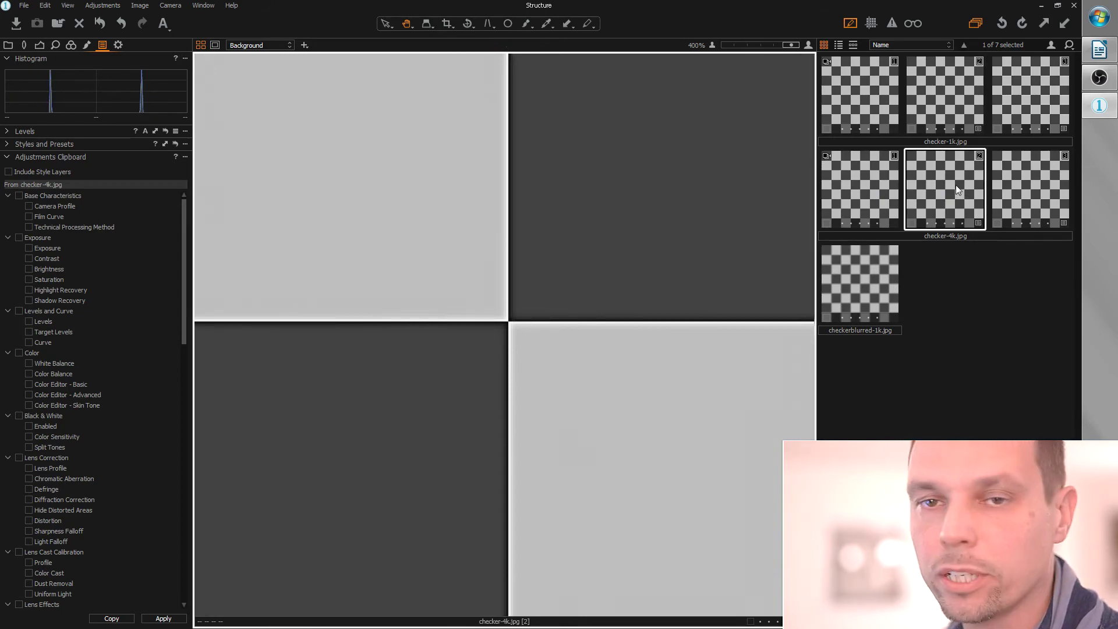
pyautogui.click(1032, 187)
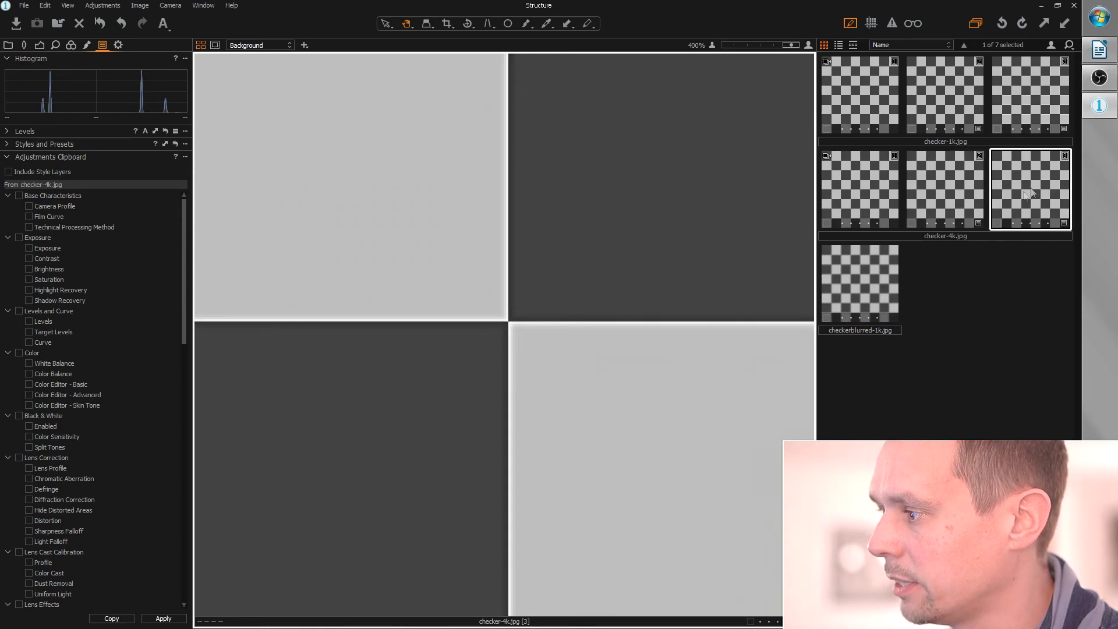
pyautogui.click(1035, 100)
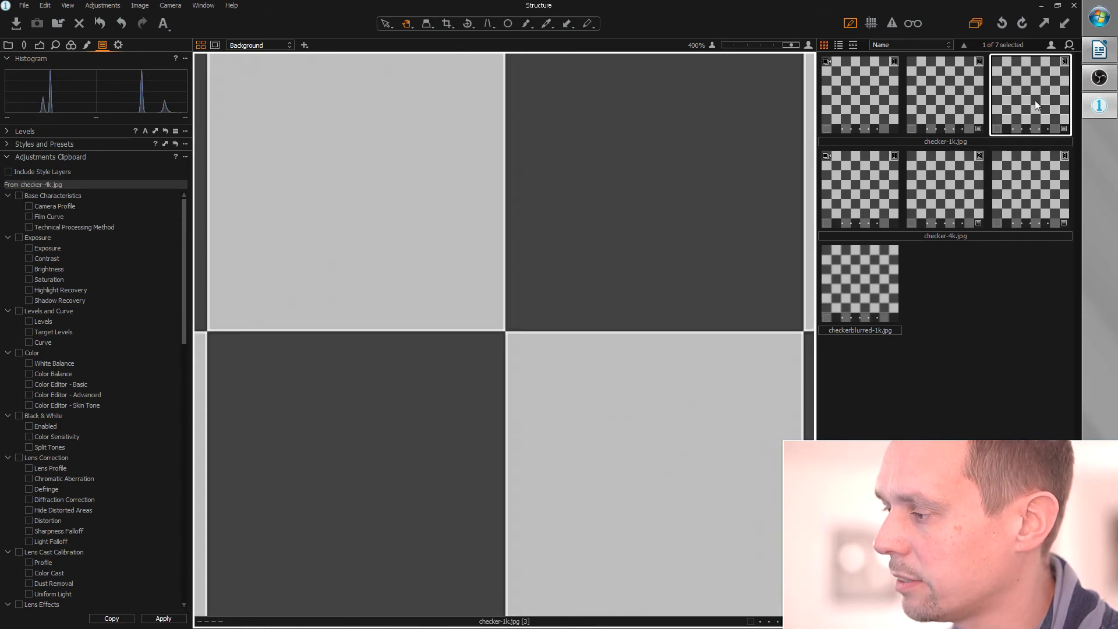
pyautogui.click(1041, 183)
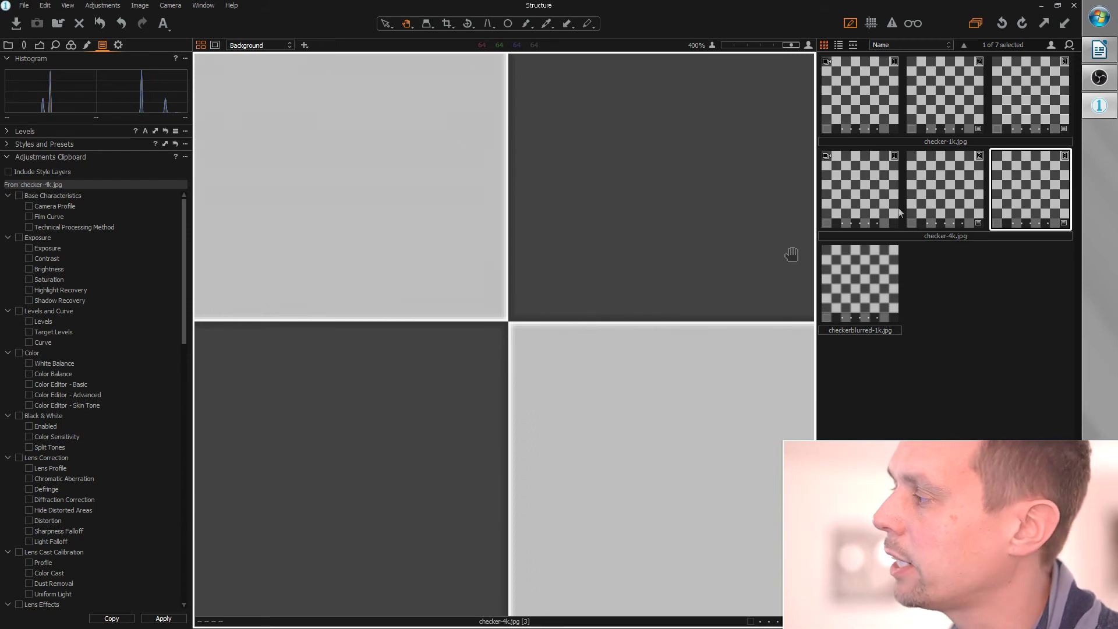
pyautogui.press('Up')
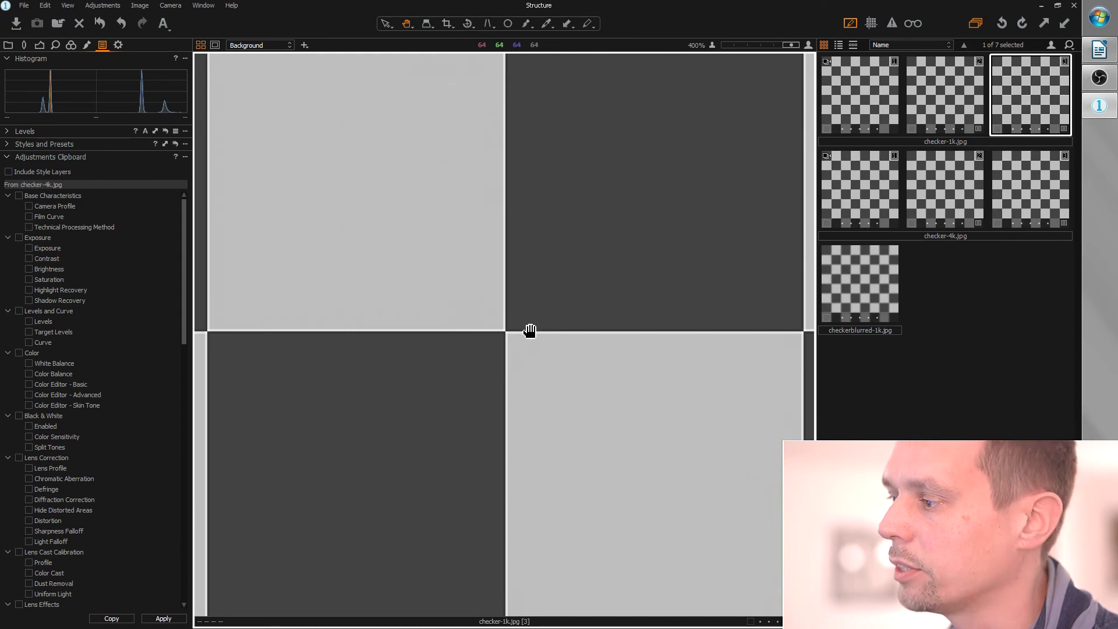